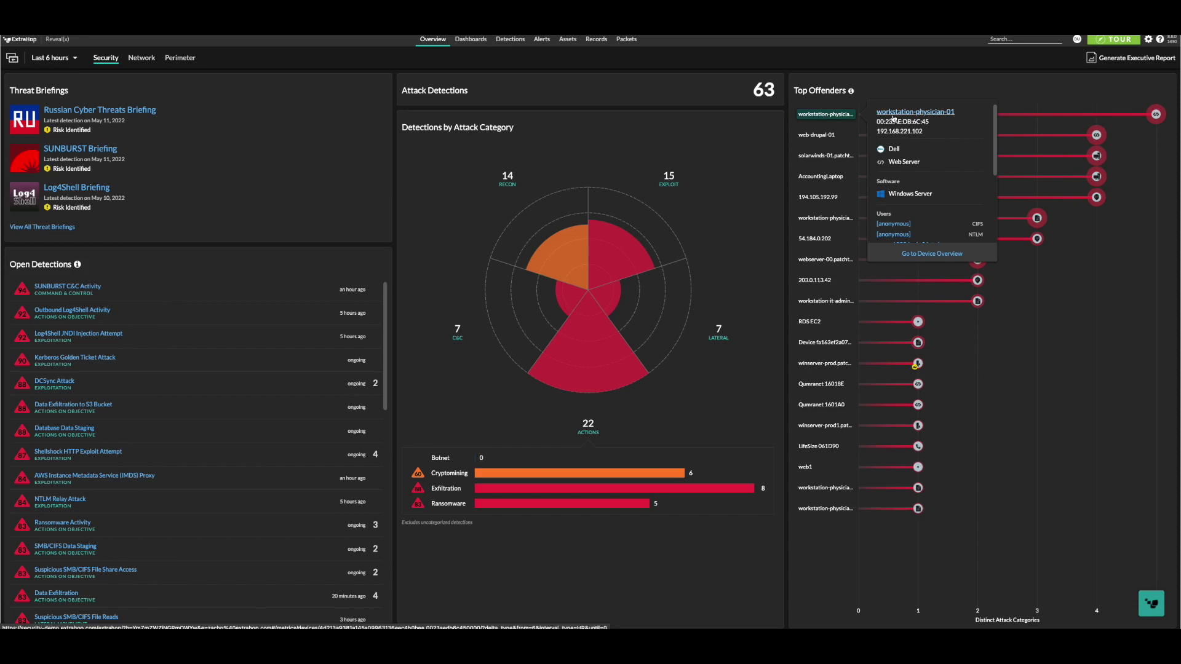
Step: Show workstation-physician-01's peer-device map with its offender and victim connections
click(893, 115)
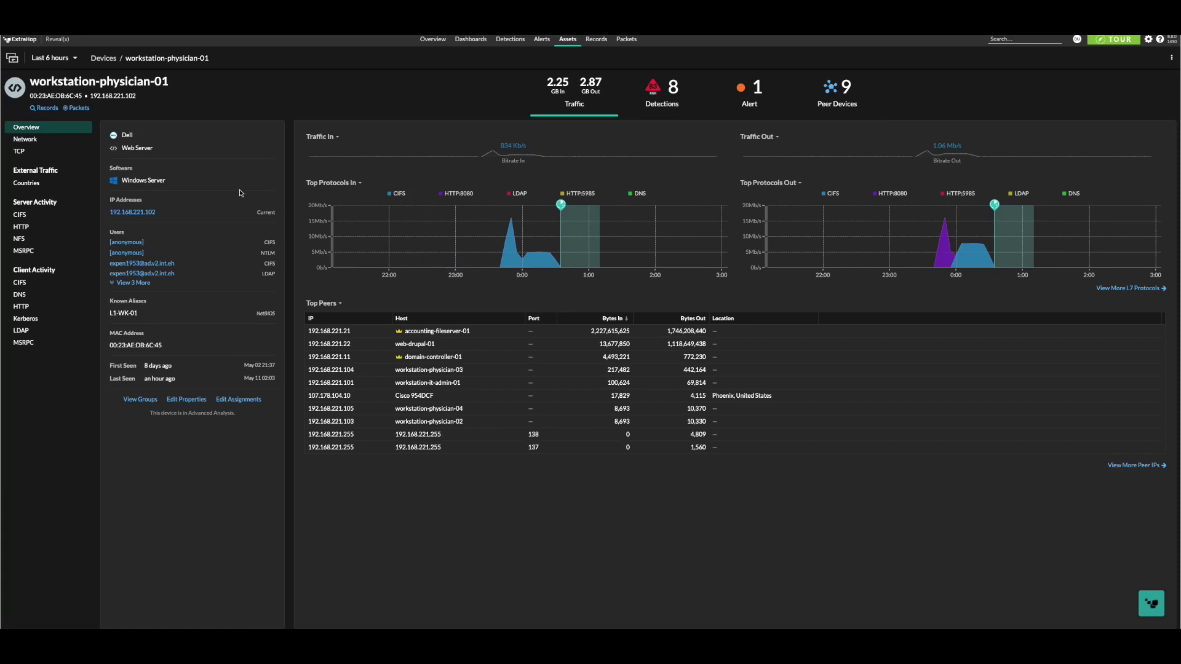
click(833, 90)
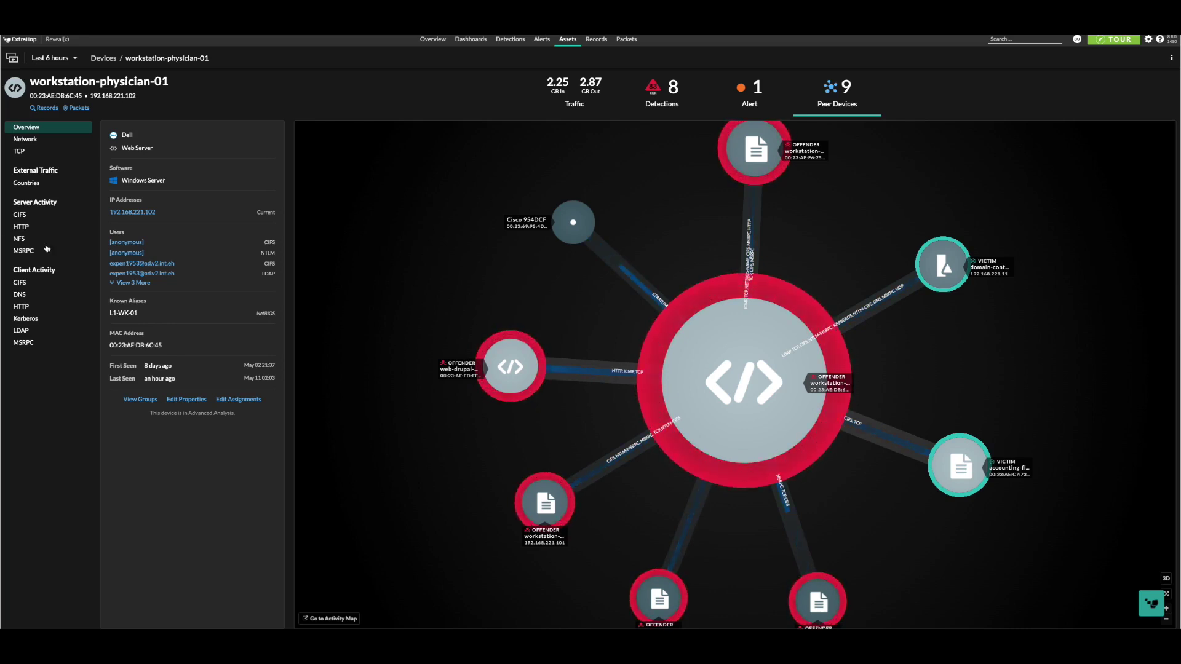
Step: From the workstation's CIFS client activity, bring up the SMB/CIFS Data Staging detection details
click(79, 250)
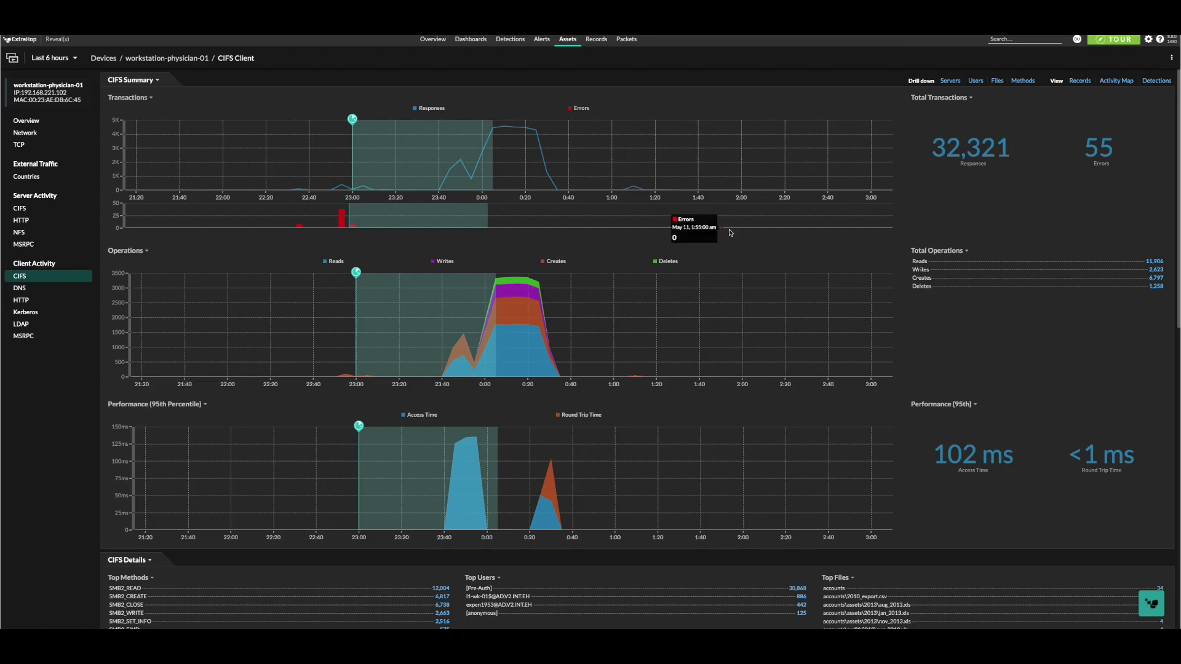
scroll(729, 229, down, 1)
scroll(731, 240, down, 3)
scroll(733, 256, down, 1)
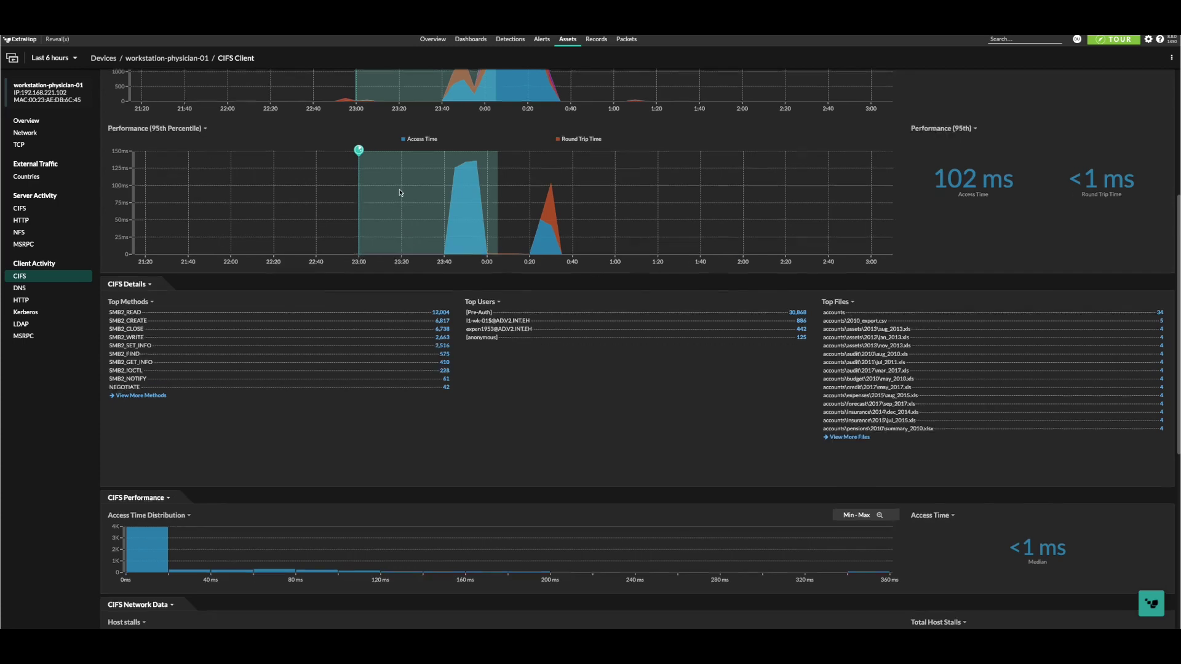
scroll(391, 209, up, 3)
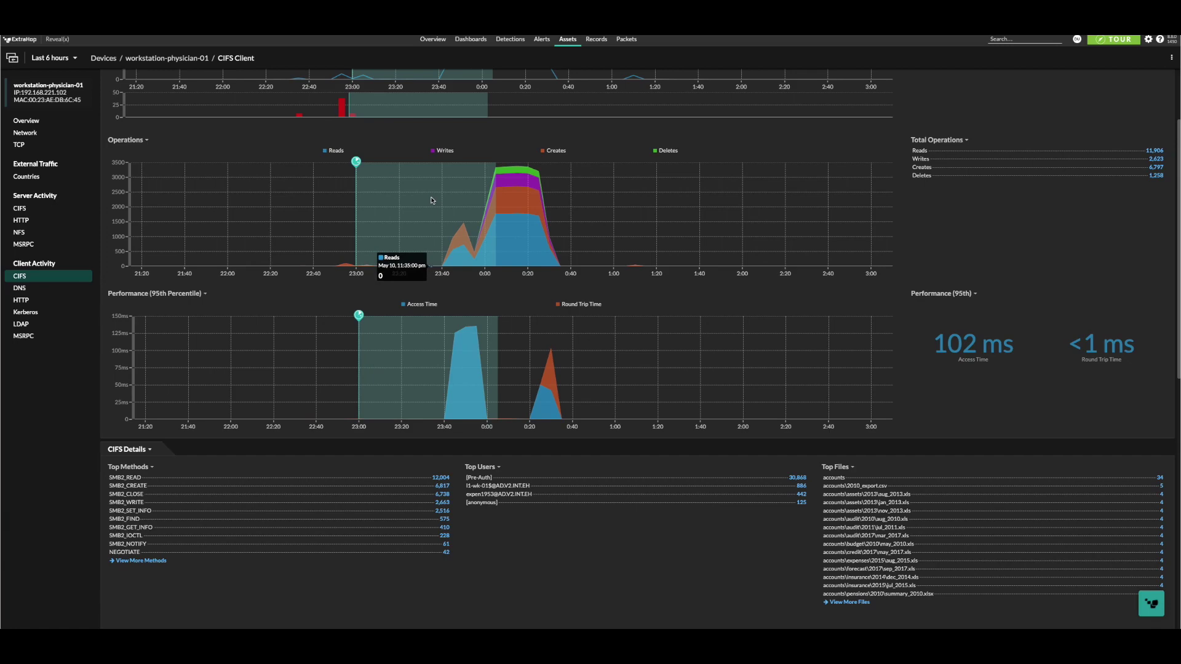
click(357, 163)
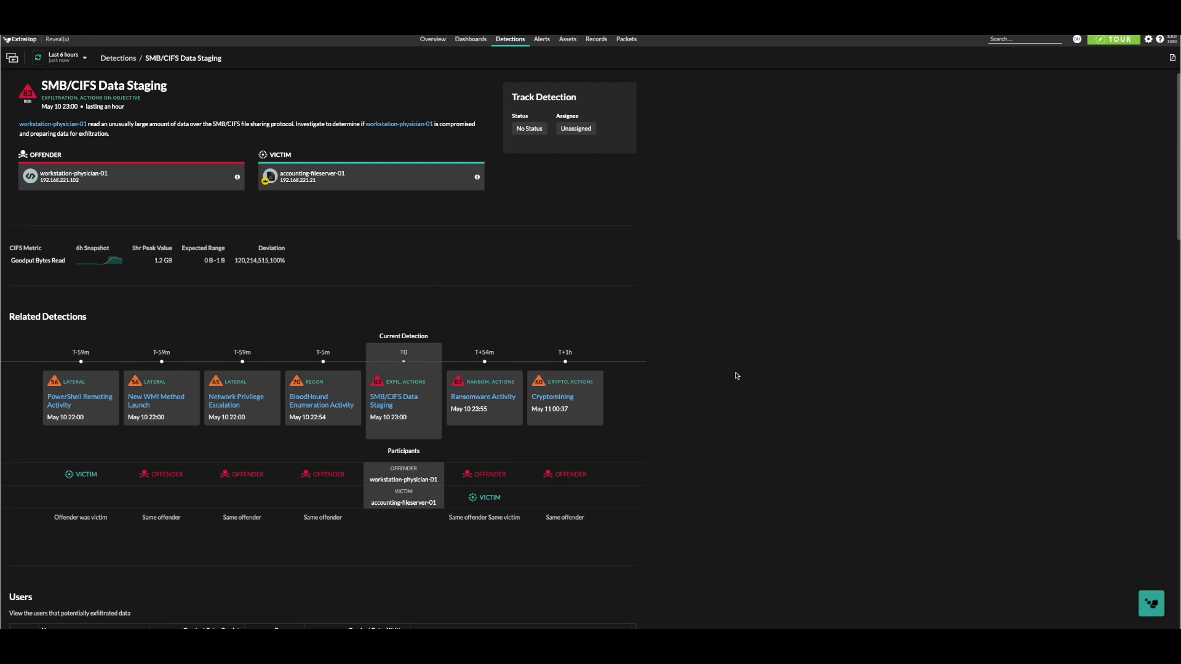
scroll(736, 376, down, 2)
scroll(736, 375, down, 1)
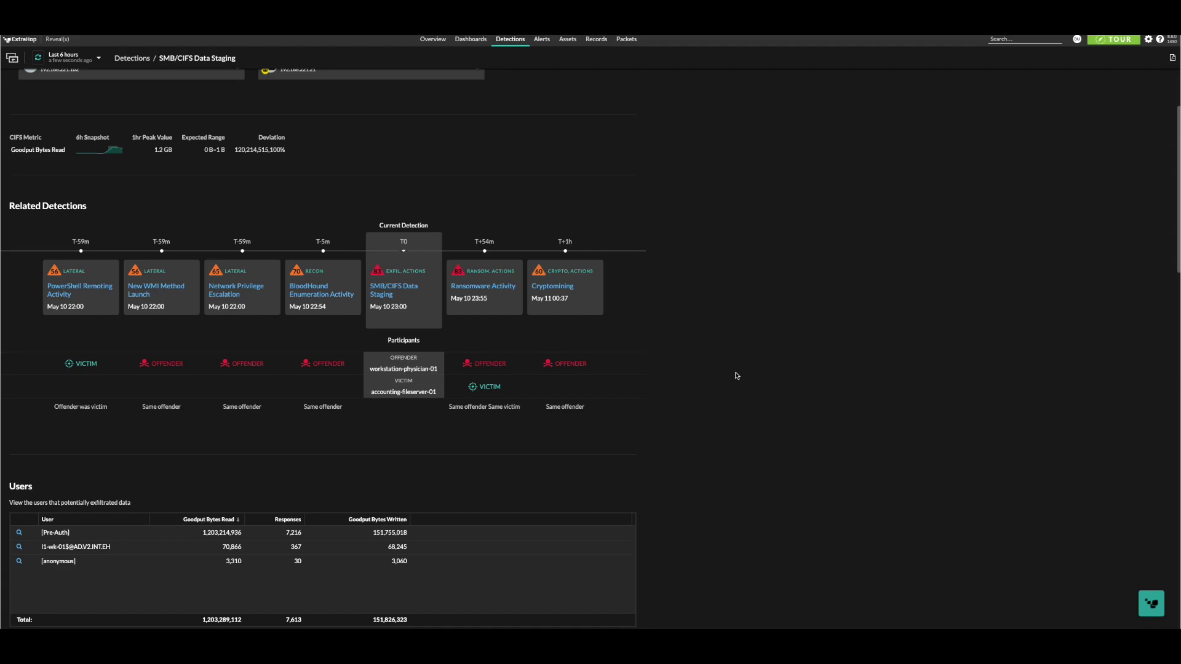
scroll(736, 376, down, 2)
scroll(737, 376, down, 1)
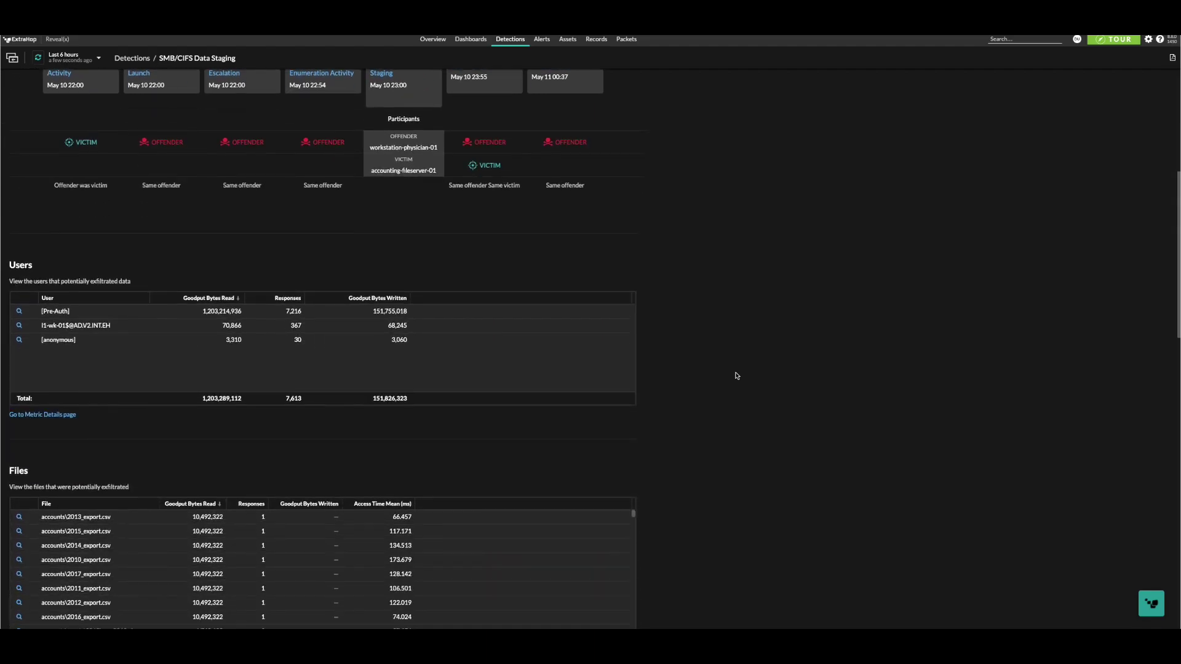
scroll(736, 376, down, 3)
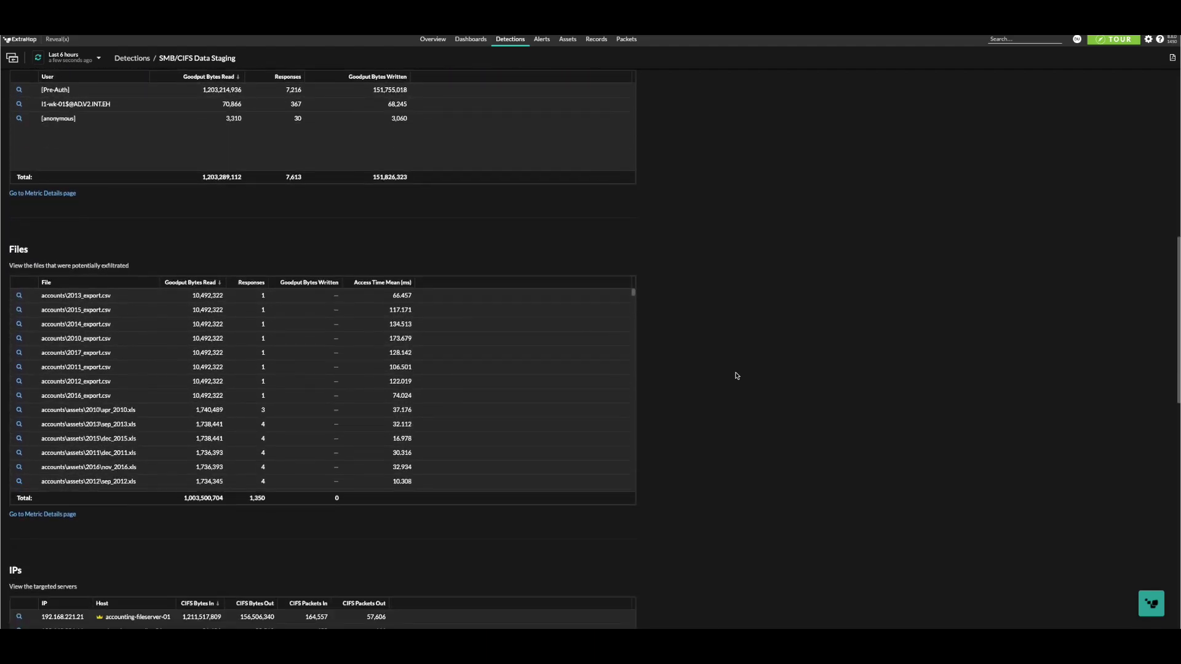
scroll(736, 376, down, 2)
scroll(736, 376, down, 1)
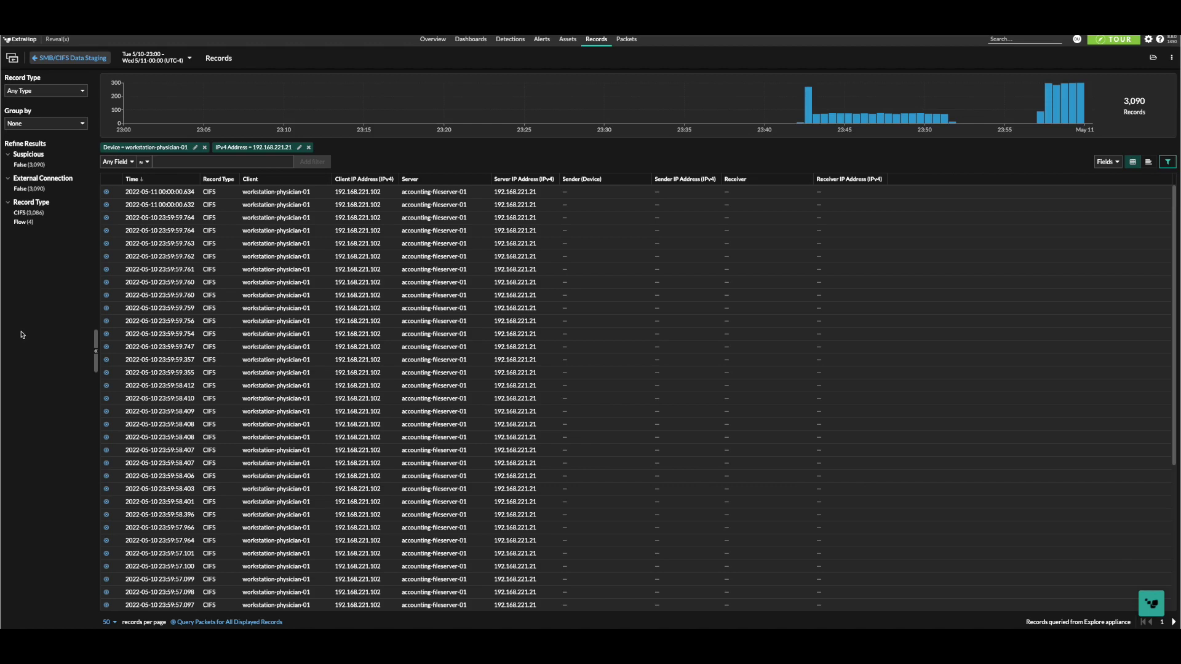
Step: Filter records to CIFS only, then query the packets behind the first CIFS record
click(27, 214)
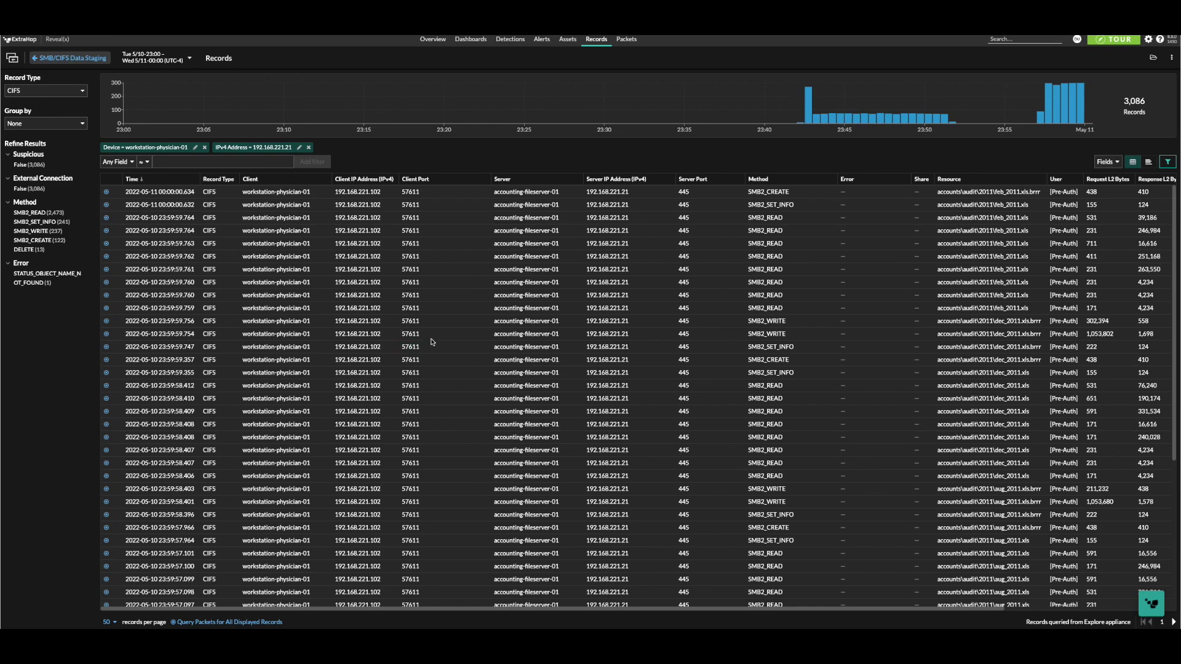
scroll(436, 337, right, 1)
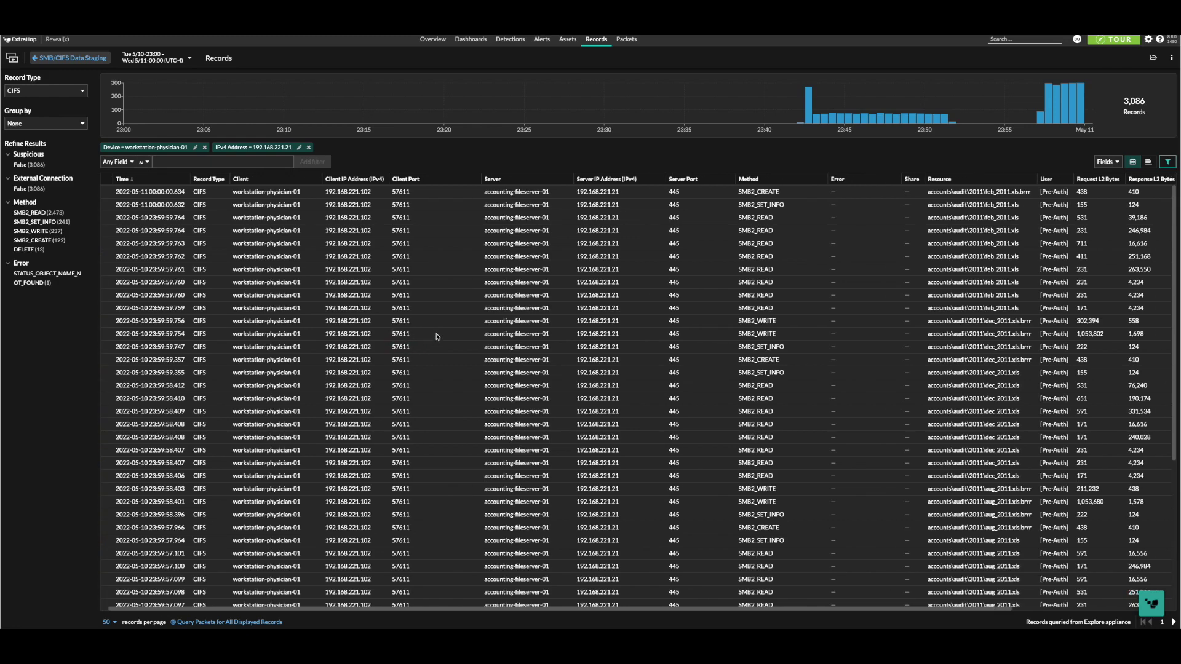
scroll(436, 336, right, 2)
scroll(437, 337, right, 2)
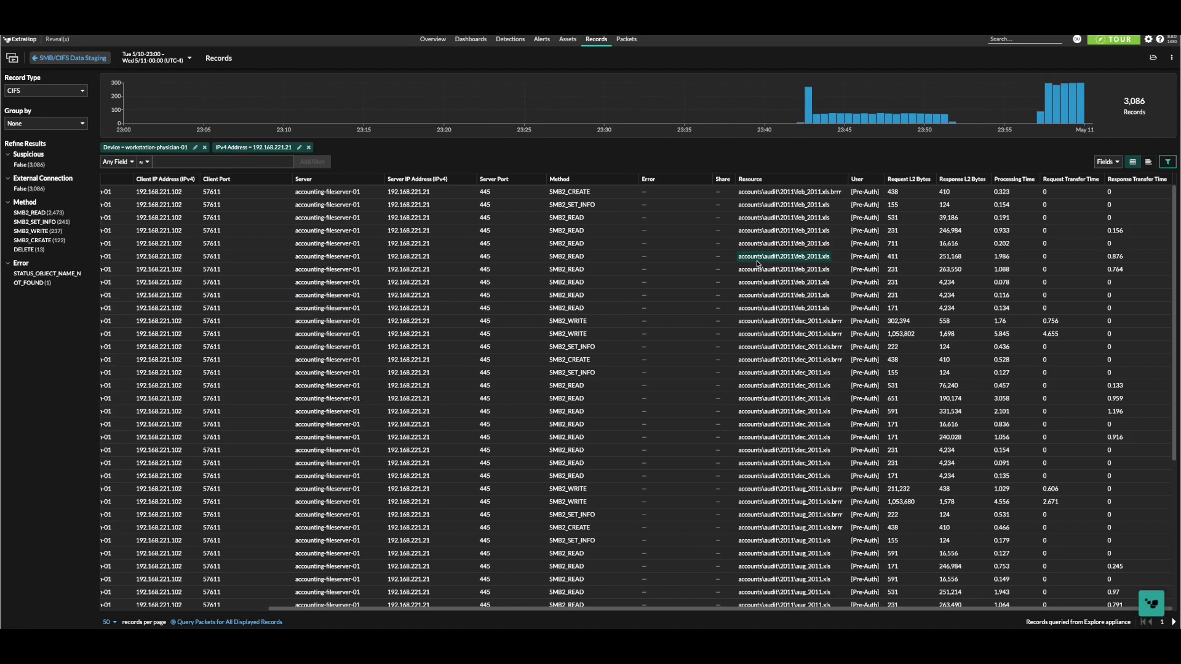
scroll(756, 265, left, 5)
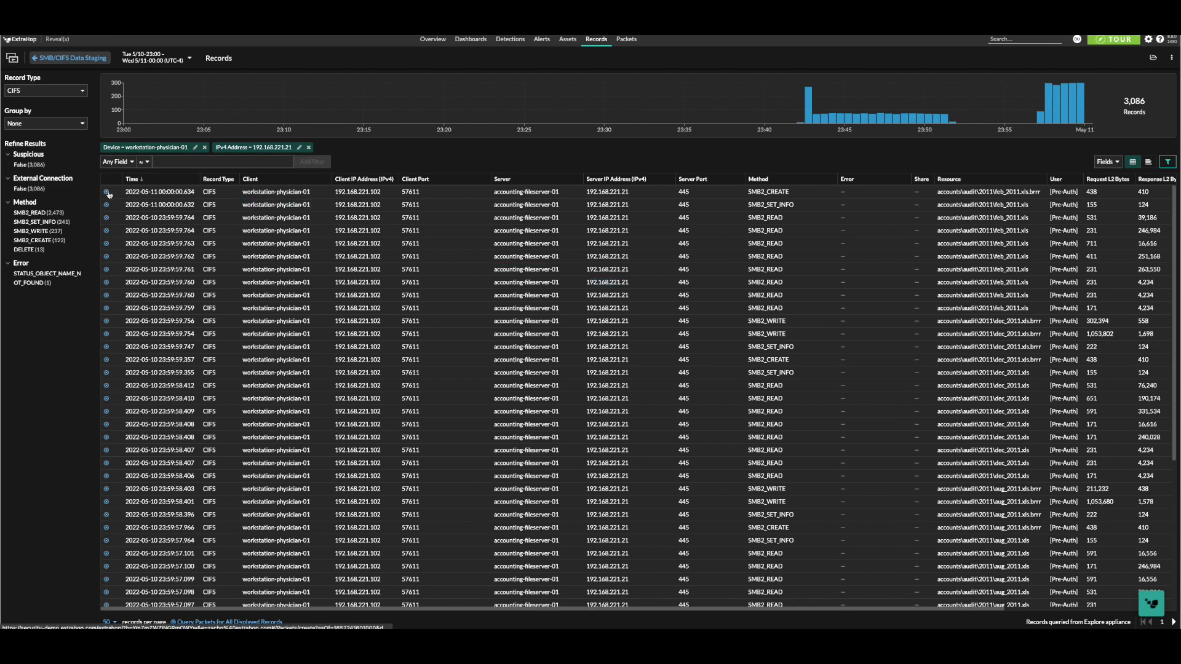
click(107, 193)
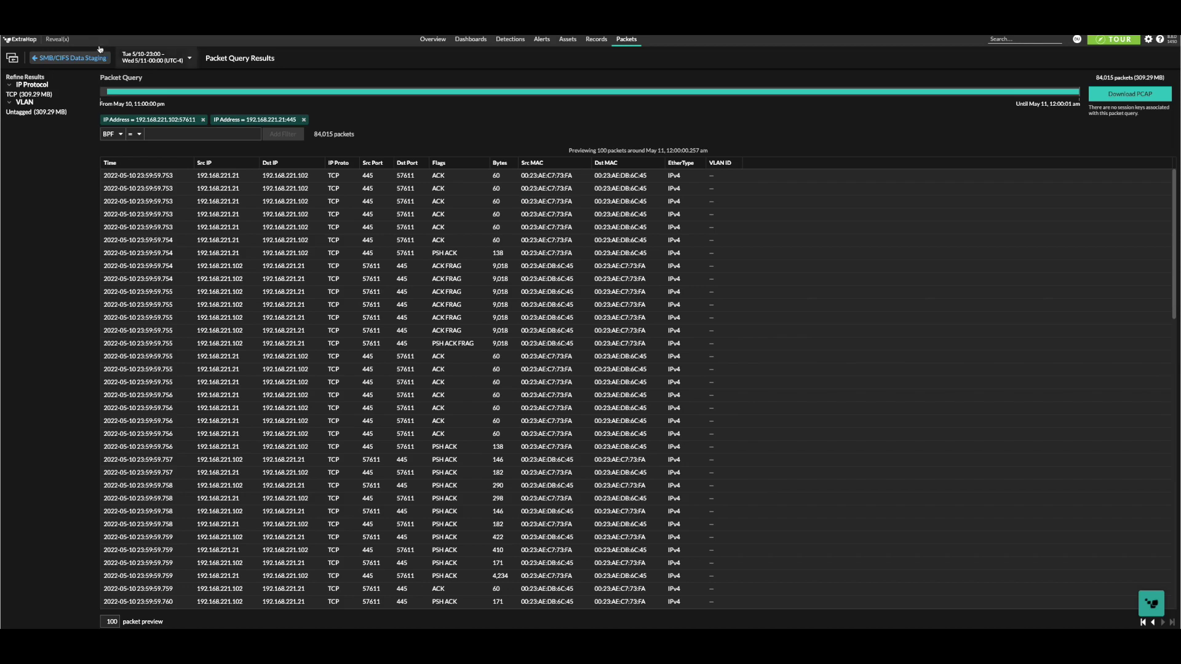
Step: Return to the security overview reporting 20 attack detections for May 10–11
click(428, 43)
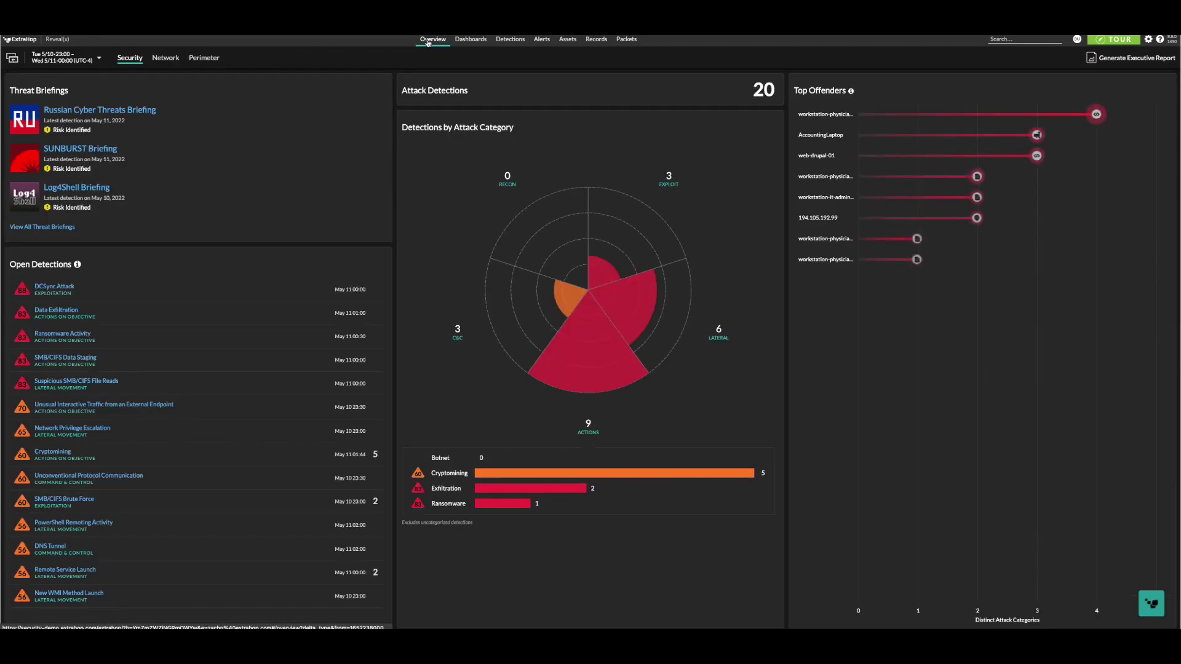